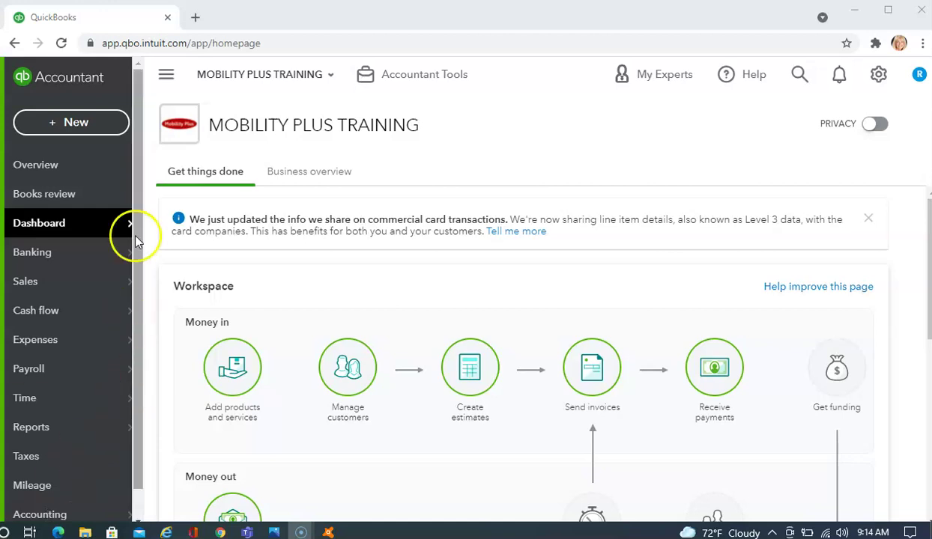
# Create a new purchase order from the Vendors section of the + New menu.
pyautogui.click(73, 128)
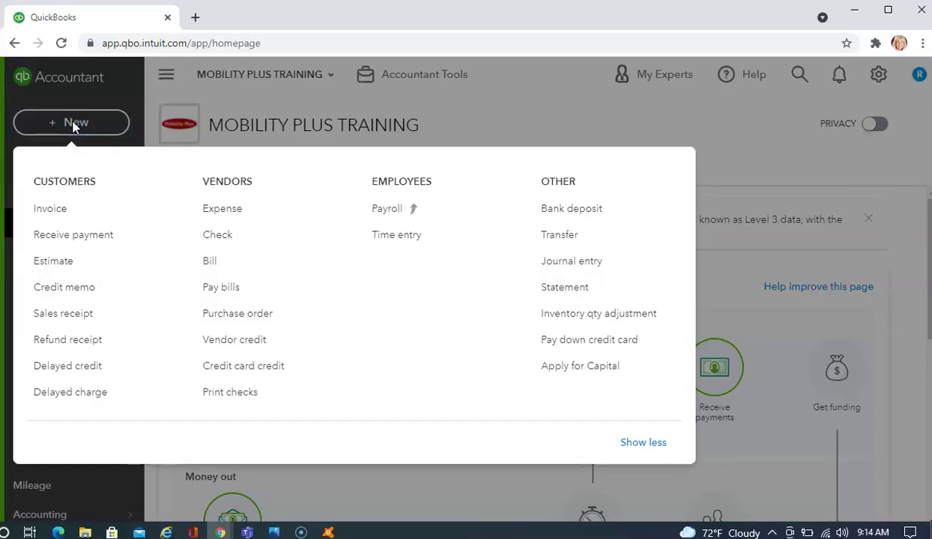
pyautogui.click(231, 316)
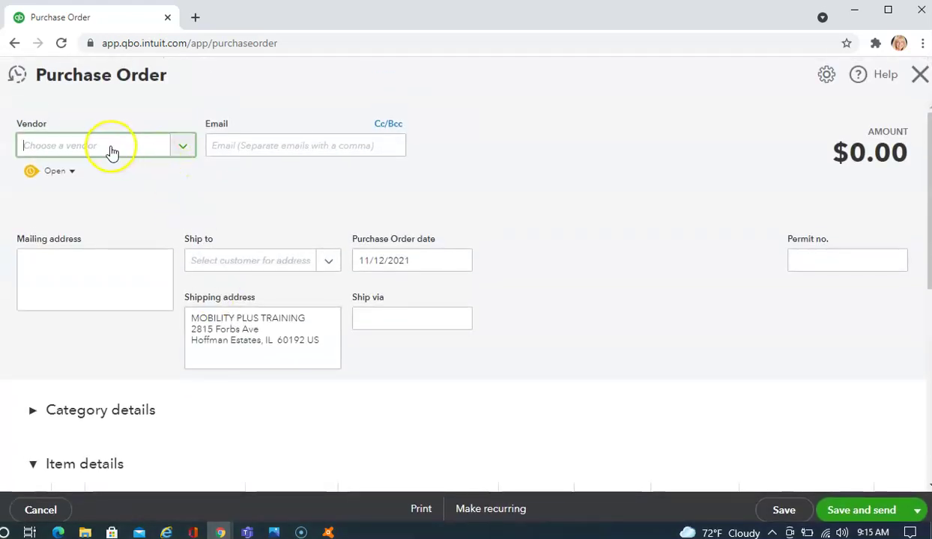
# Choose Mobility Plus LLC as the vendor, auto-filling its e-mail and mailing address.
pyautogui.click(86, 147)
pyautogui.write('mobil')
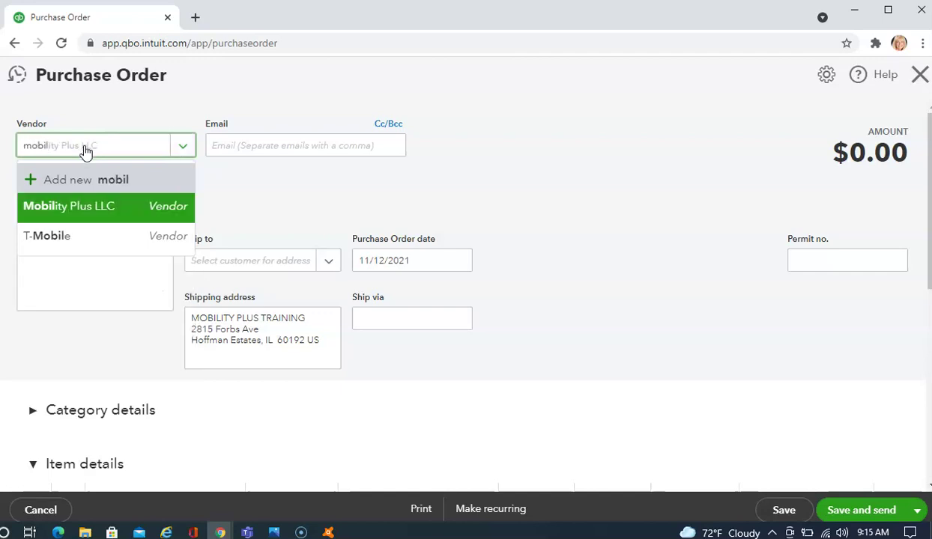
pyautogui.press('Return')
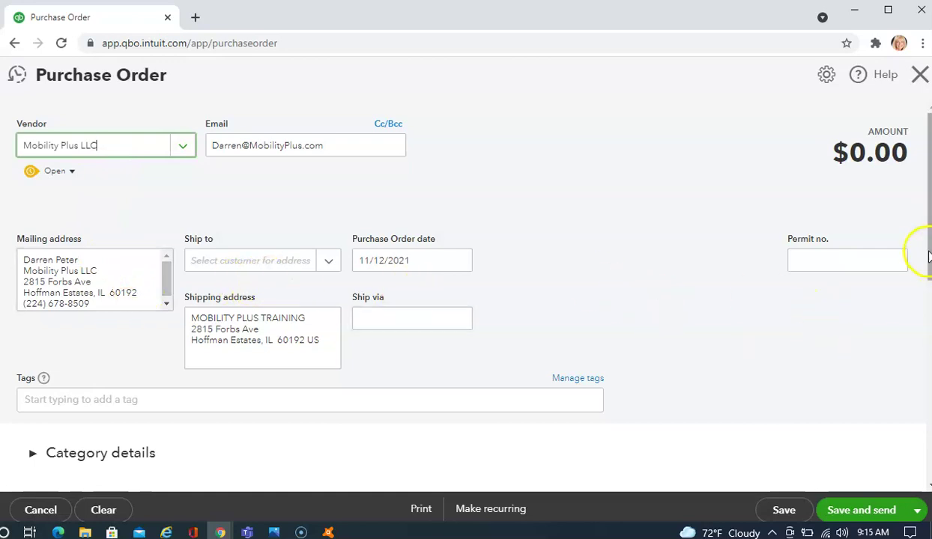
pyautogui.scroll(-1, 923, 258)
# Pick the EV-Rider ALLURE HP6 power wheelchair as the product on line 1.
pyautogui.scroll(-2, 464, 292)
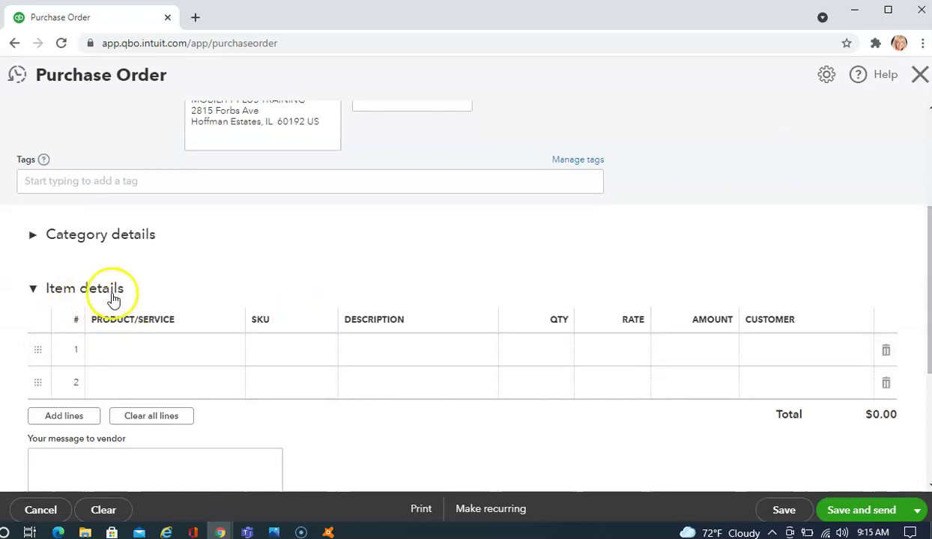
pyautogui.click(124, 358)
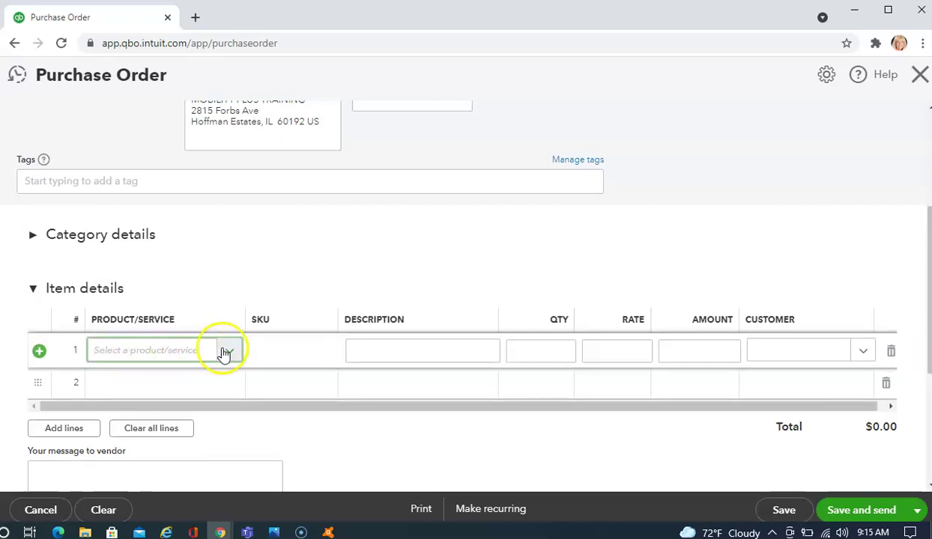
pyautogui.click(230, 352)
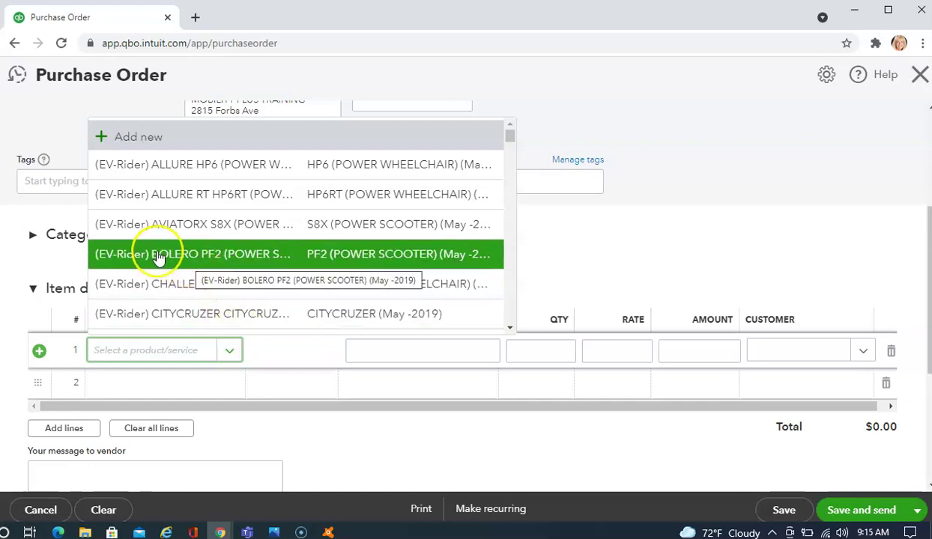
pyautogui.click(166, 173)
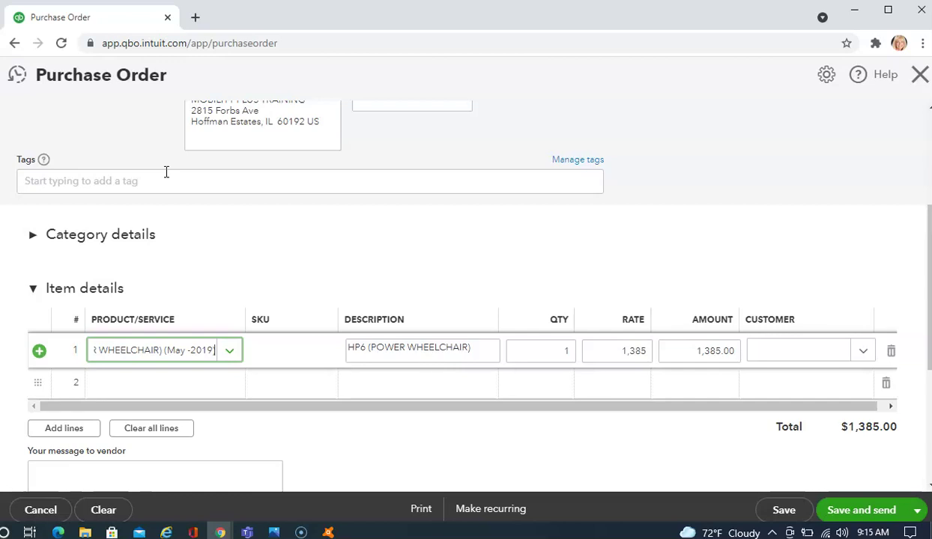
# Set line 1 to quantity 1 at rate 1,385 and assign a customer.
pyautogui.doubleClick(566, 351)
pyautogui.press('BackSpace')
pyautogui.write('1')
pyautogui.click(600, 354)
pyautogui.click(620, 350)
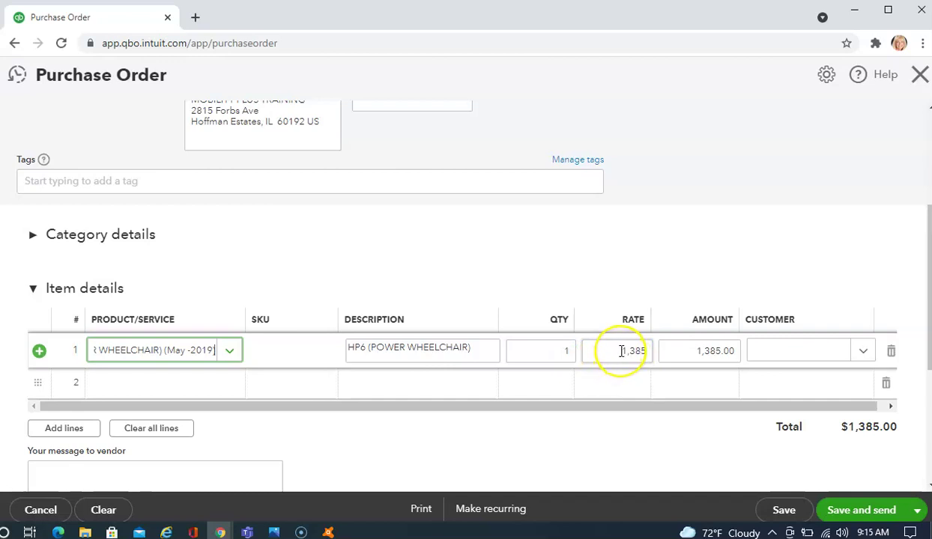
pyautogui.click(610, 351)
pyautogui.click(773, 354)
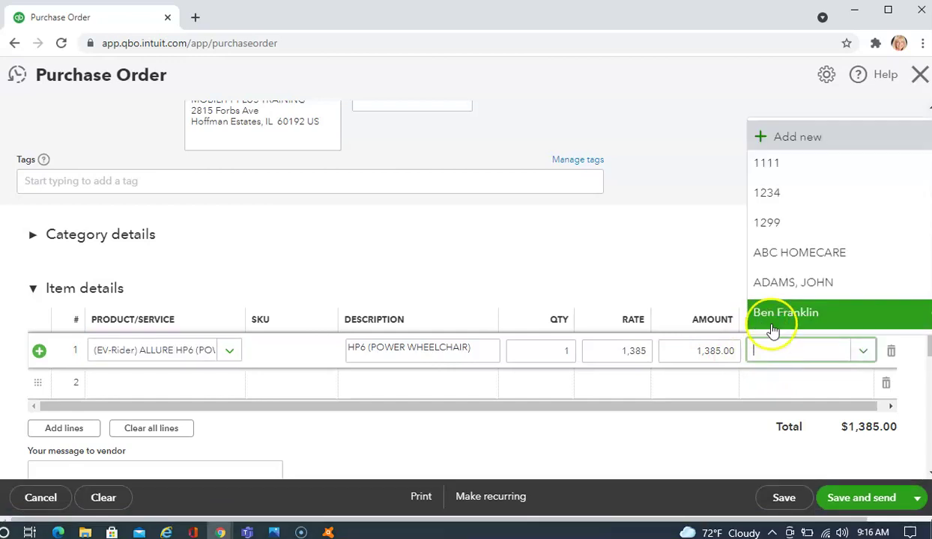
pyautogui.click(794, 289)
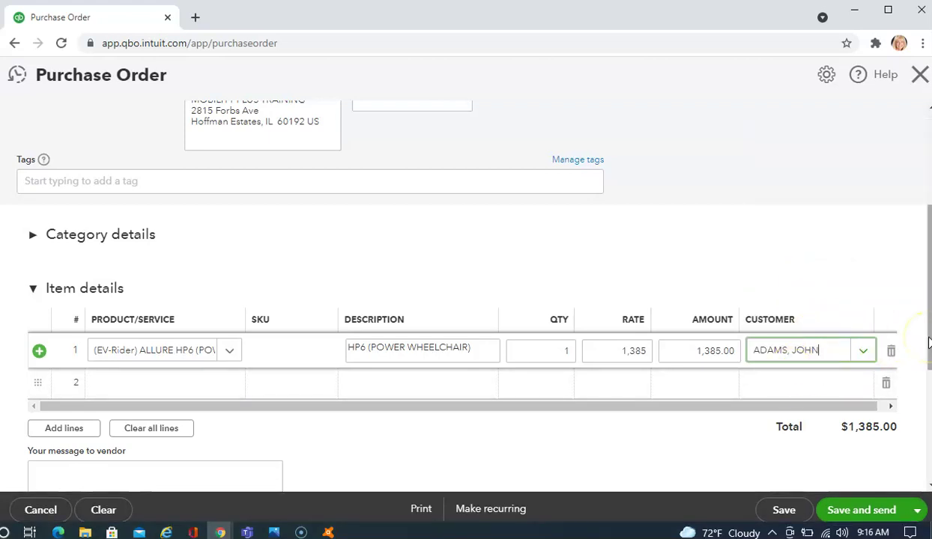
pyautogui.moveTo(925, 340)
pyautogui.mouseDown()
pyautogui.moveTo(927, 361)
pyautogui.moveTo(927, 350)
pyautogui.mouseUp()
# Save Purchase Order #1027 for $1,385.00 and close it back to the dashboard.
pyautogui.click(783, 512)
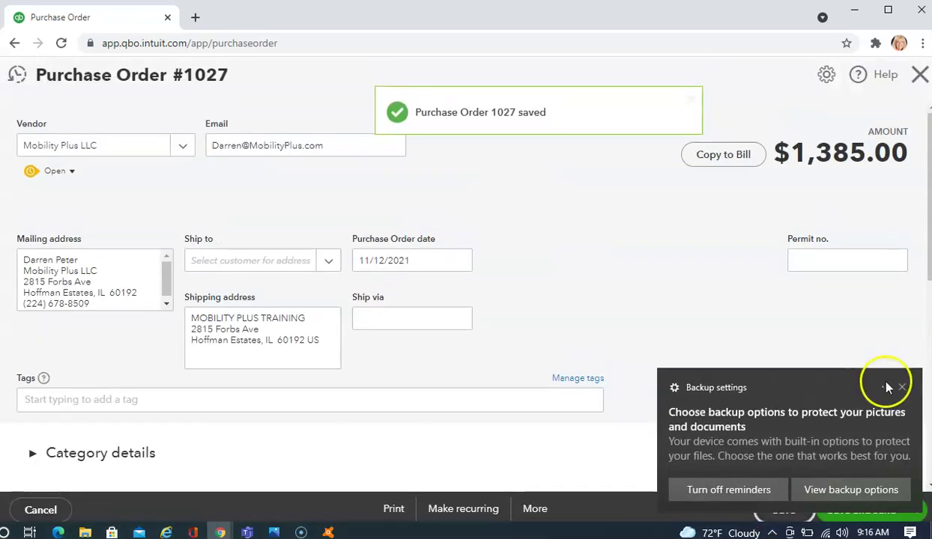
pyautogui.click(900, 388)
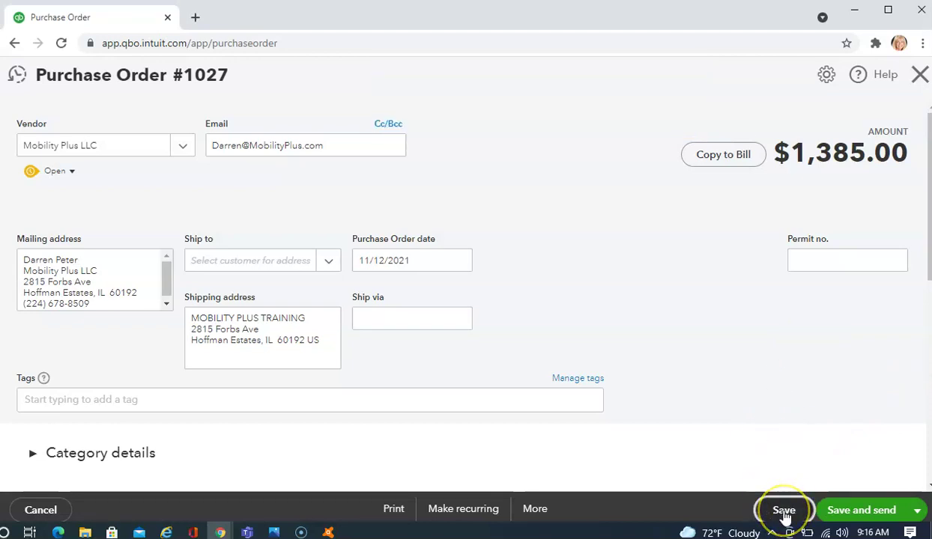
pyautogui.click(706, 160)
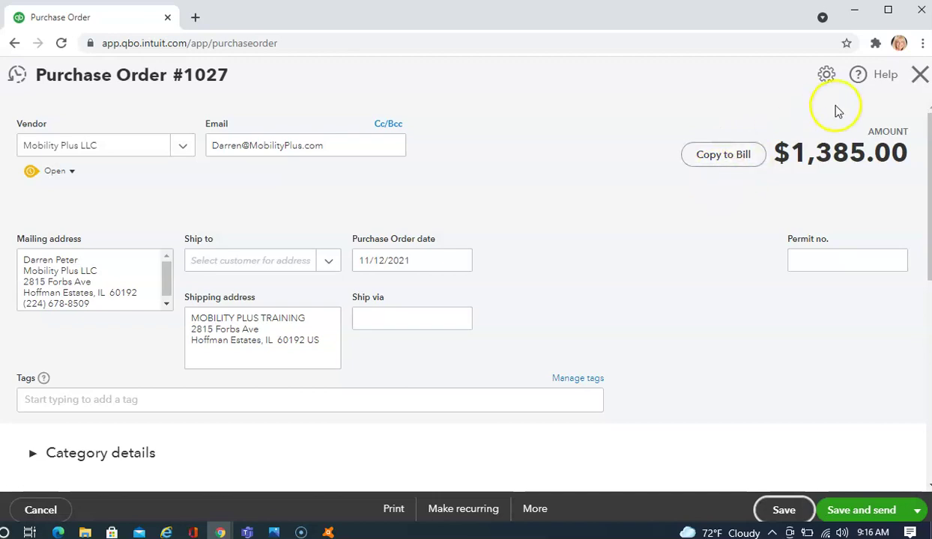
pyautogui.click(918, 76)
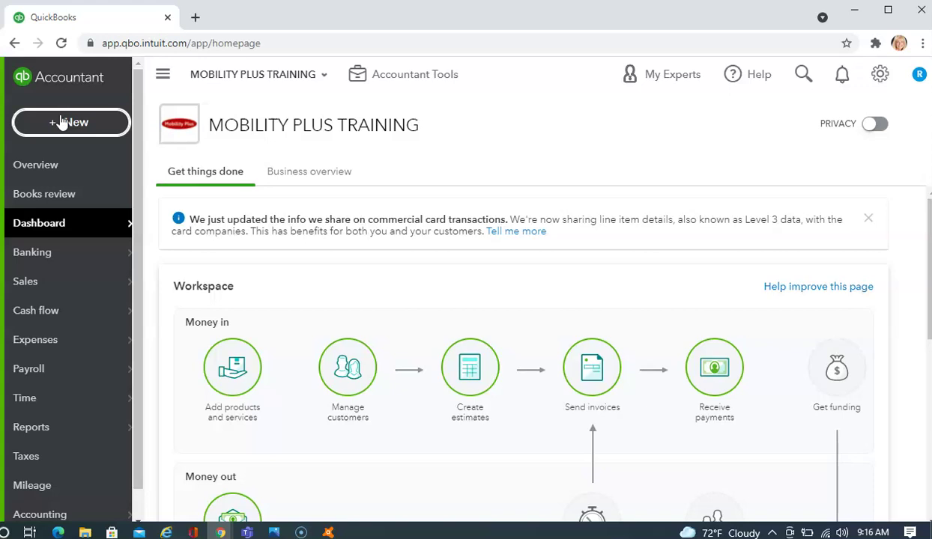
# Reopen Purchase Order No.1027 from the Recent Purchase Orders list on a new purchase order.
pyautogui.click(69, 122)
pyautogui.click(70, 126)
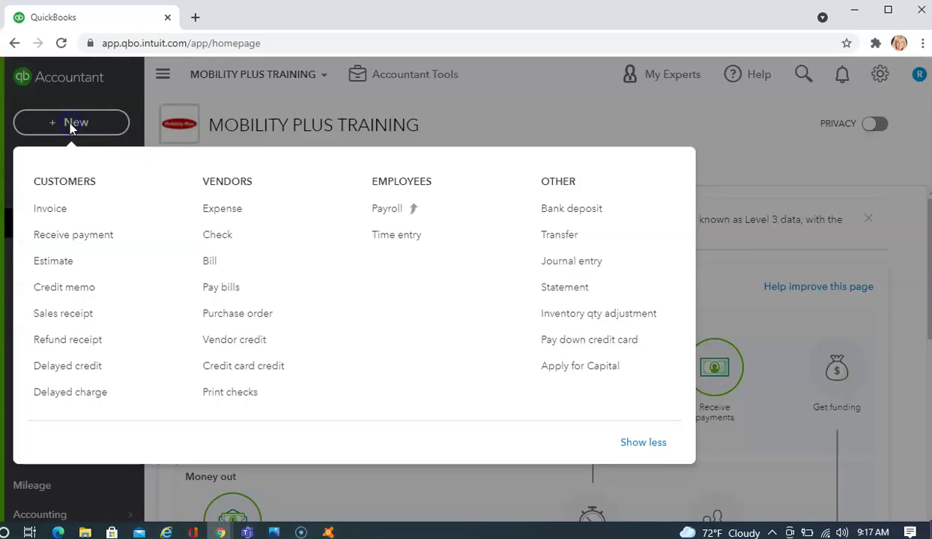
pyautogui.click(242, 318)
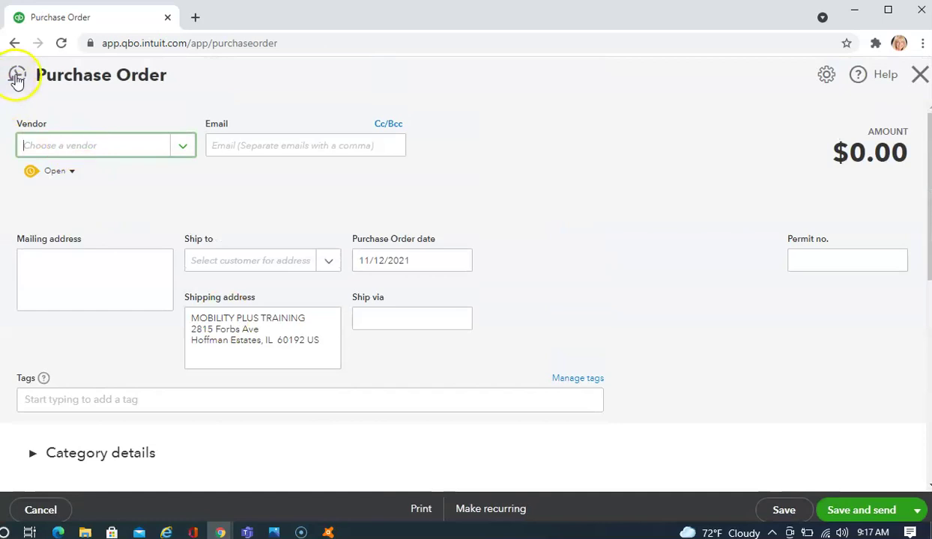
pyautogui.click(18, 76)
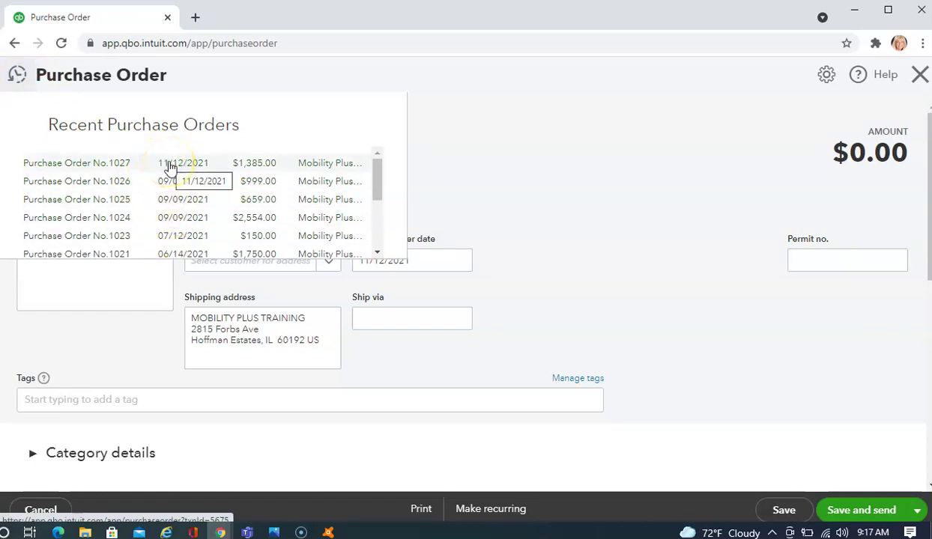
pyautogui.click(170, 165)
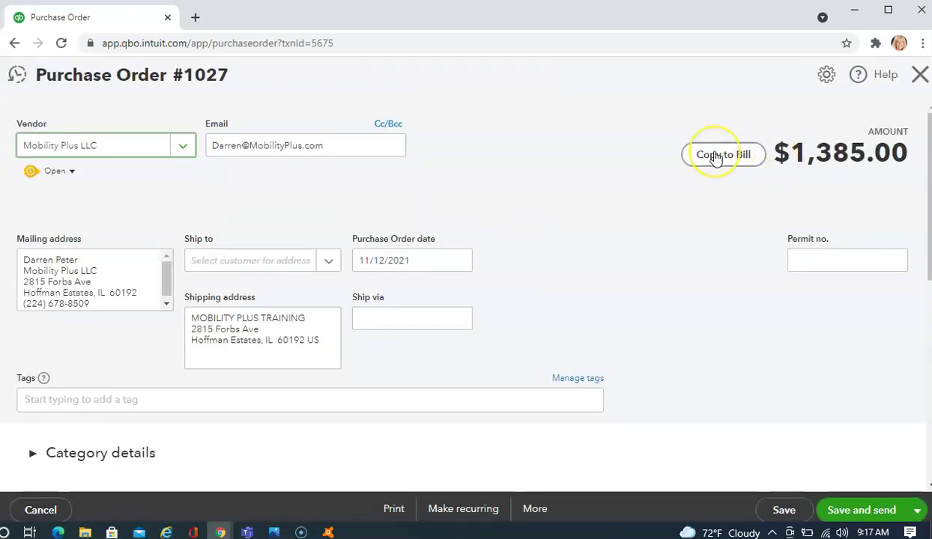
# Copy Purchase Order #1027 into a bill, check the wheelchair line, and save it.
pyautogui.click(716, 158)
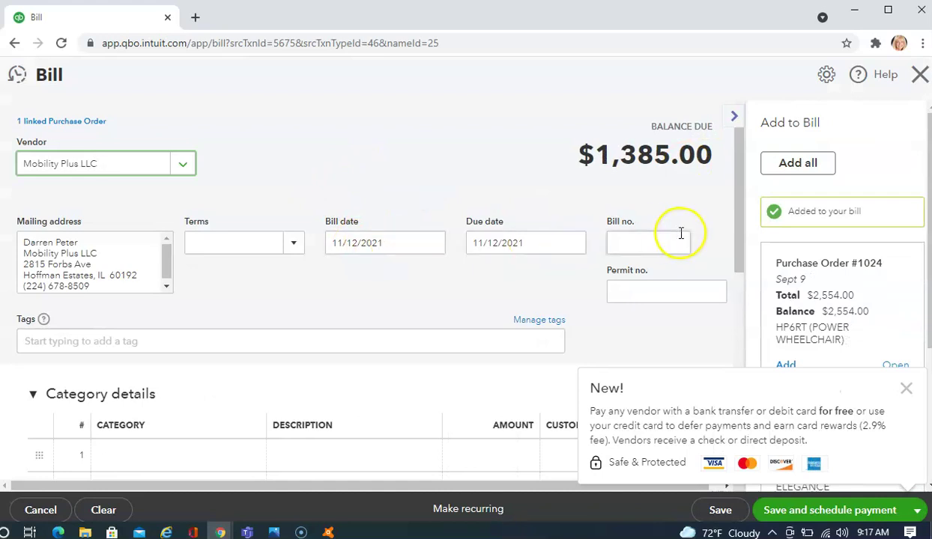
pyautogui.click(906, 389)
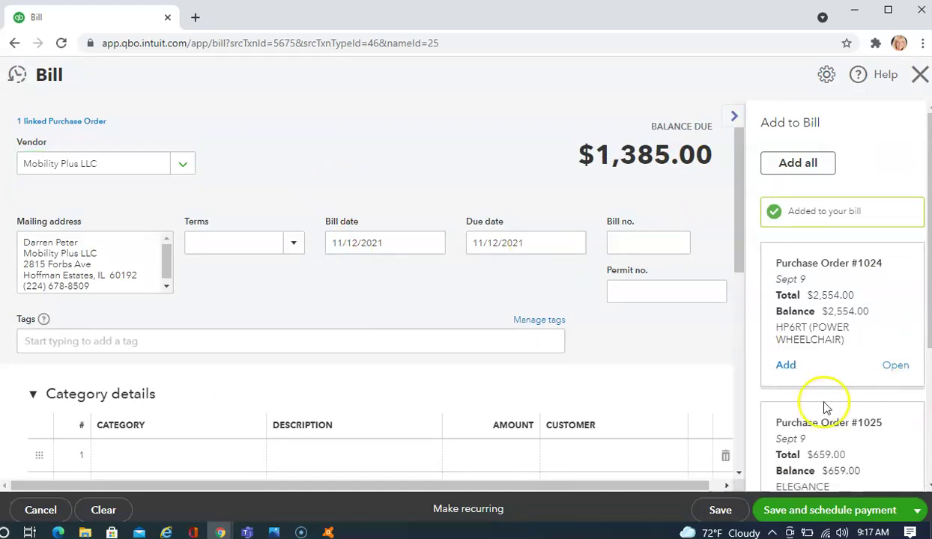
pyautogui.moveTo(732, 223); pyautogui.dragTo(743, 341)
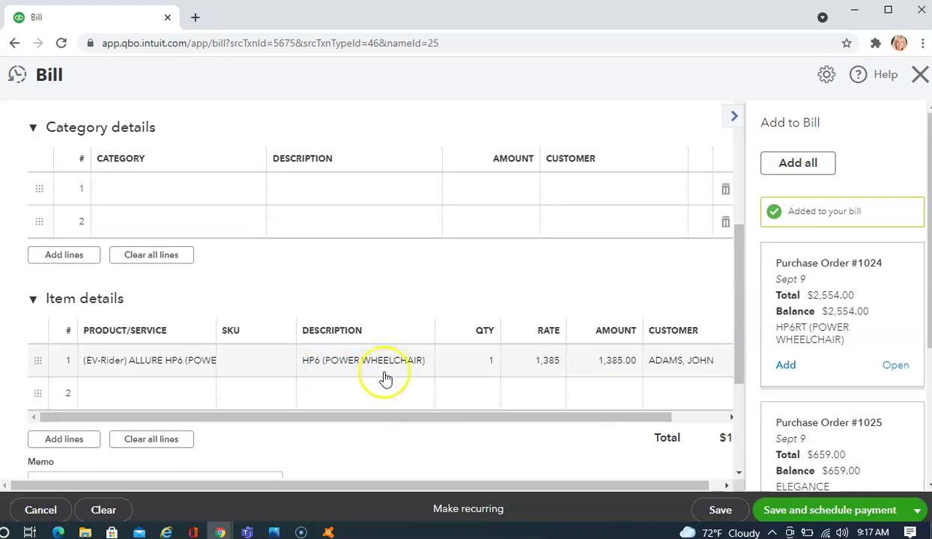
pyautogui.click(720, 513)
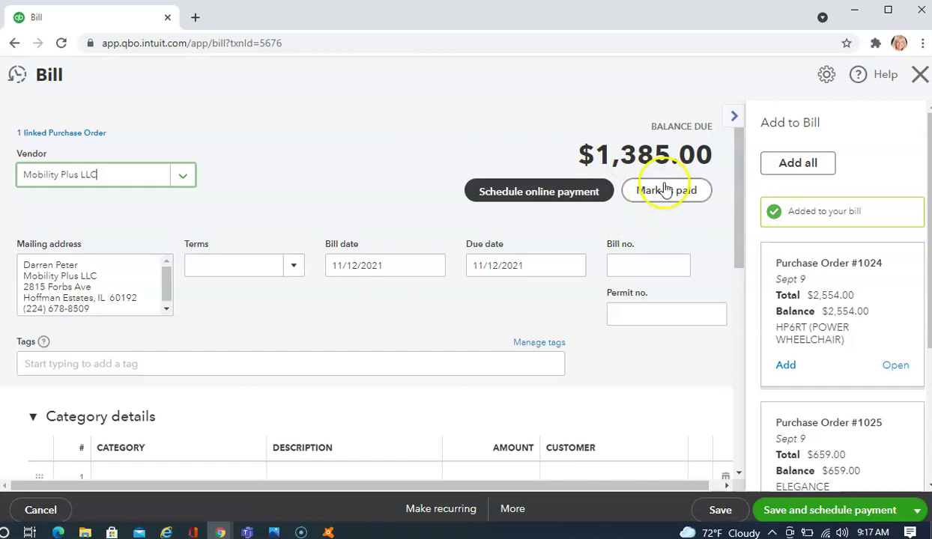
# Mark the $1,385.00 bill as paid, keeping 2389 Chase Checking as the paying account.
pyautogui.click(669, 192)
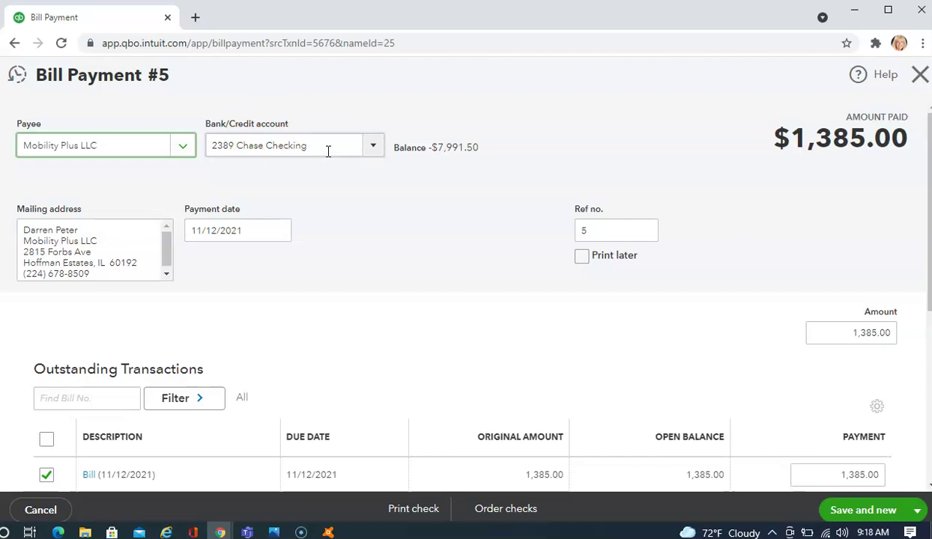
pyautogui.click(377, 146)
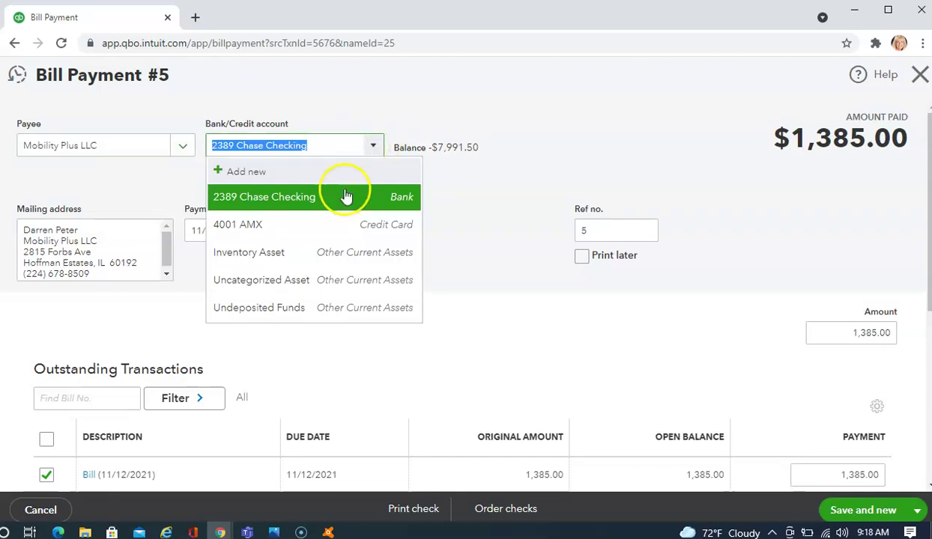
pyautogui.click(323, 147)
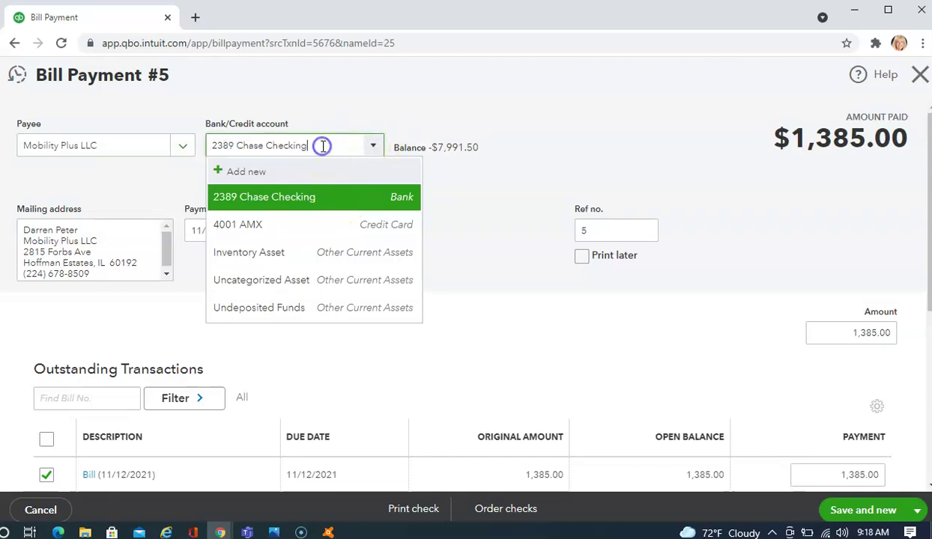
pyautogui.click(284, 199)
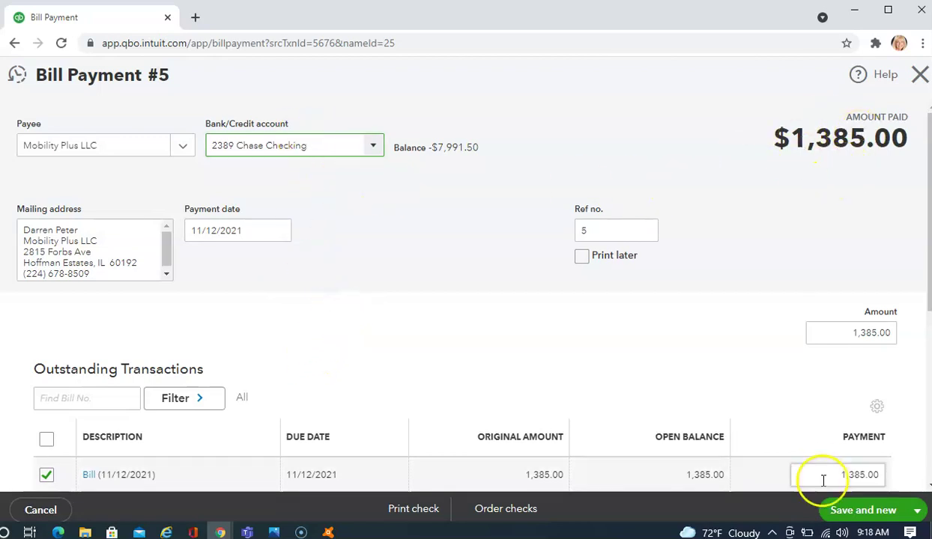
pyautogui.click(918, 511)
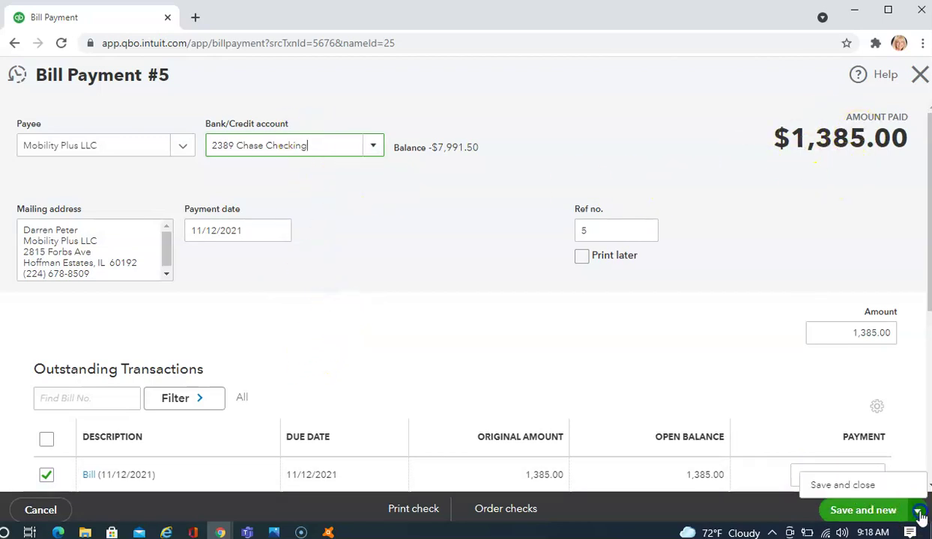
# Choose Save and close for Bill Payment #5, returning to the dashboard.
pyautogui.click(840, 487)
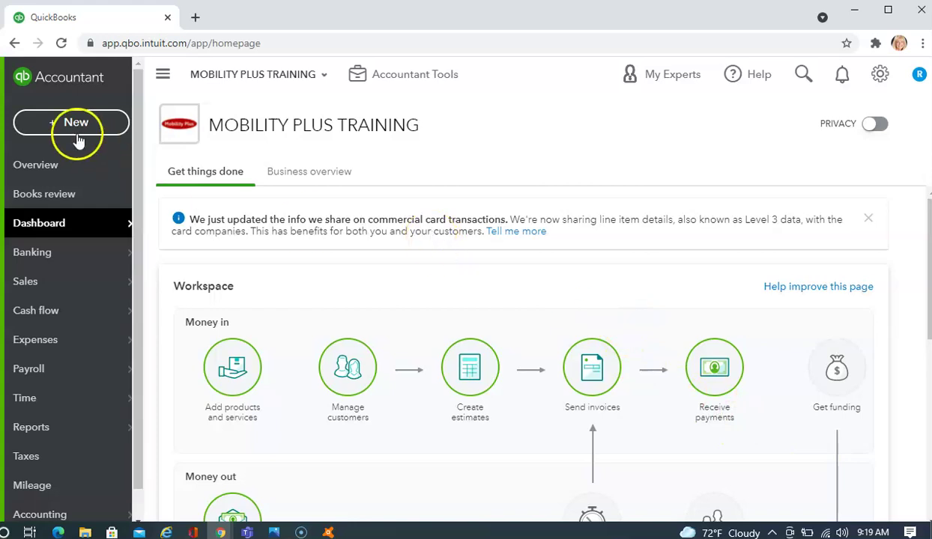
pyautogui.click(49, 127)
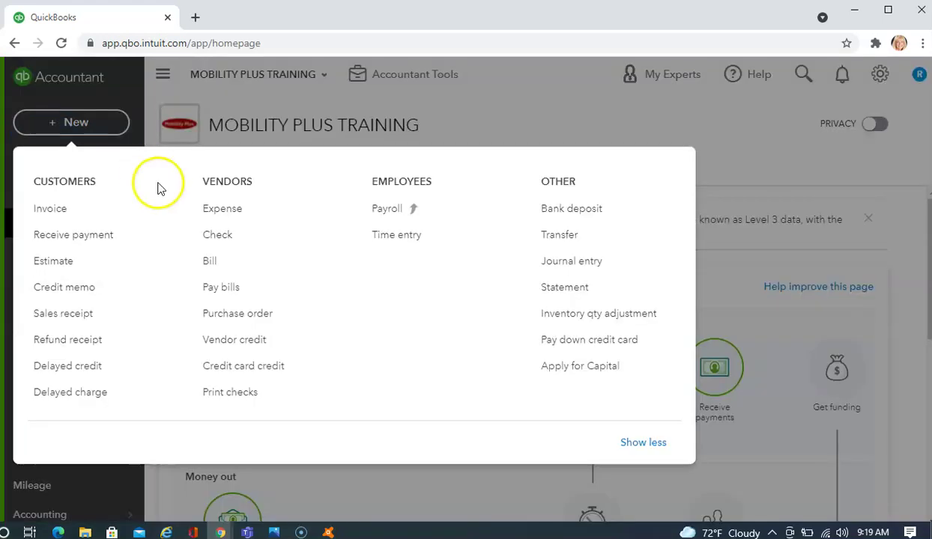
pyautogui.click(260, 314)
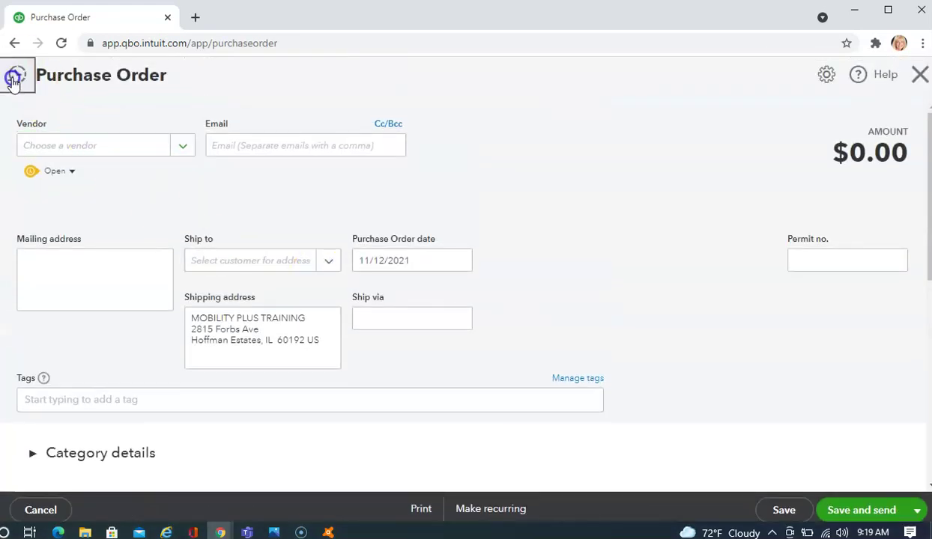
pyautogui.click(15, 78)
pyautogui.click(119, 162)
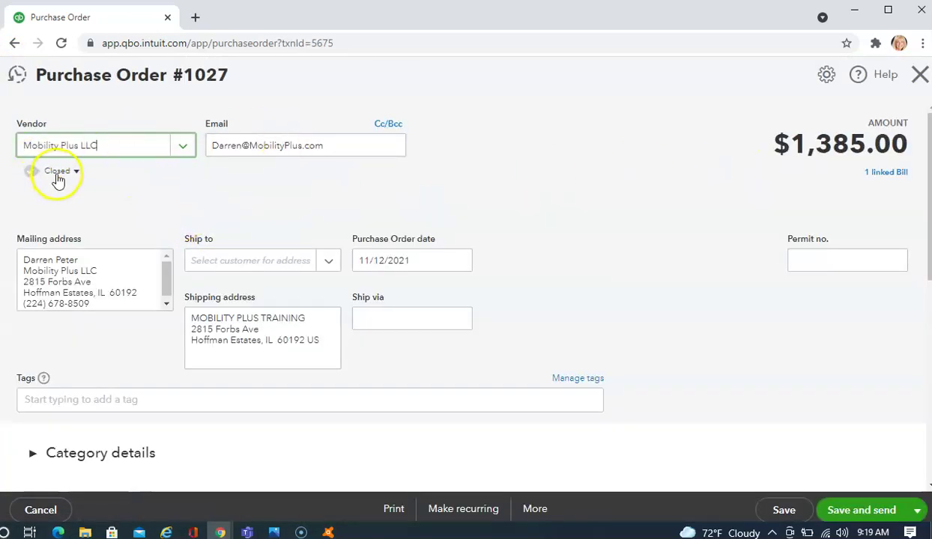
pyautogui.click(889, 175)
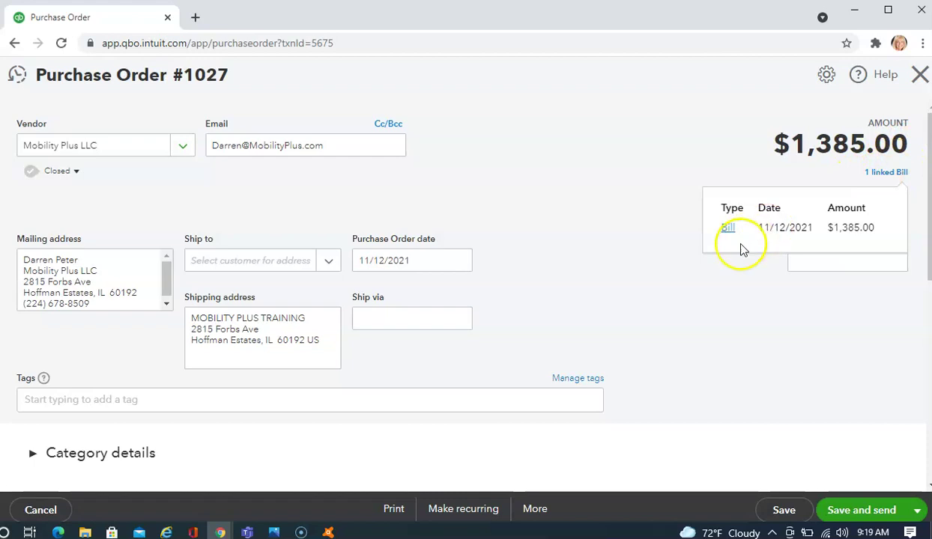
pyautogui.click(729, 228)
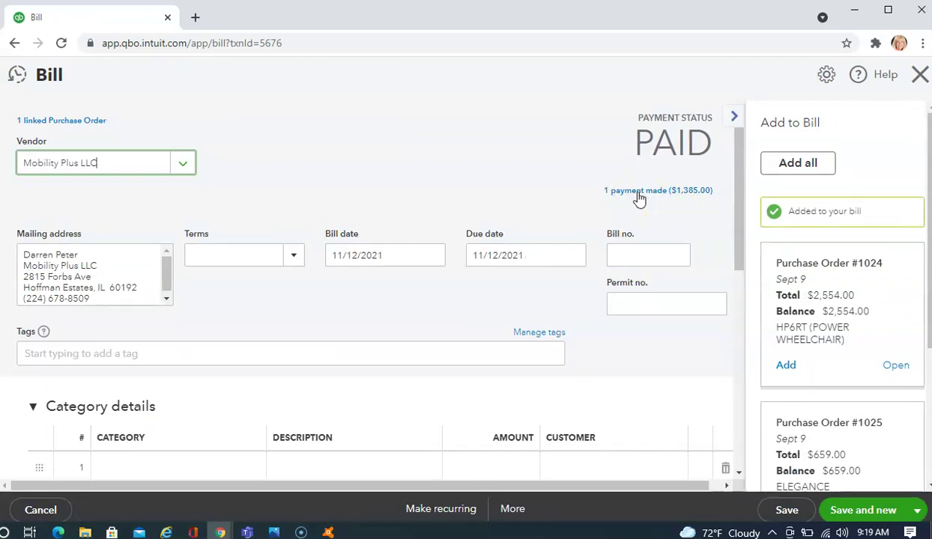
pyautogui.click(638, 192)
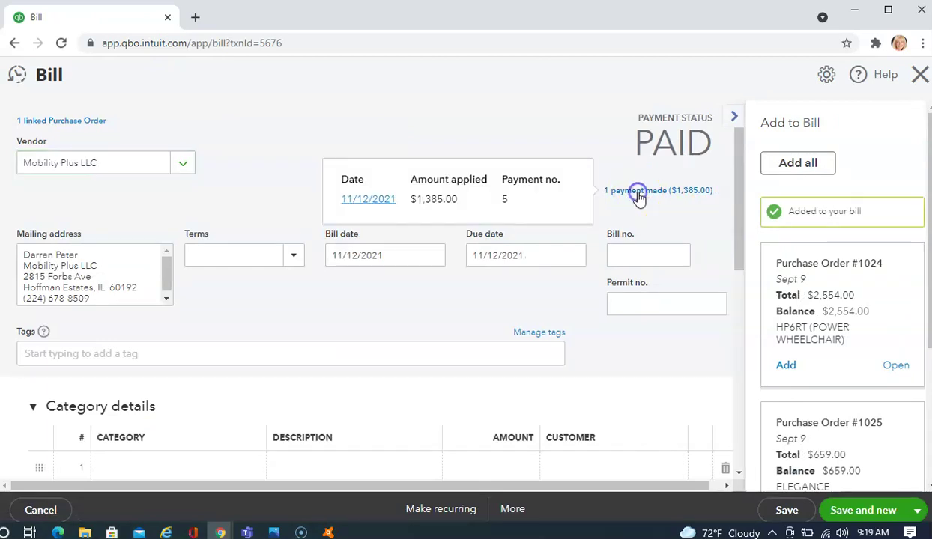
pyautogui.click(369, 201)
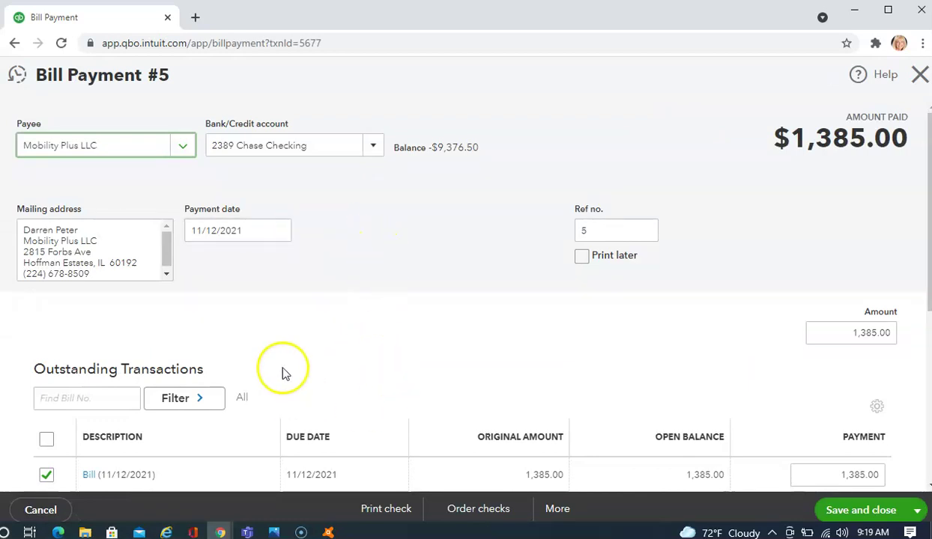
pyautogui.click(920, 75)
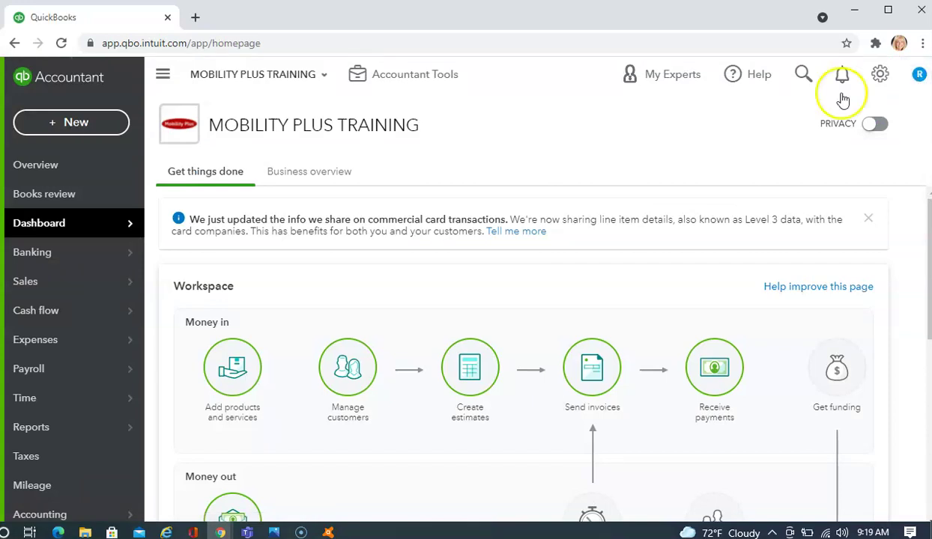
# Open the Chart of accounts and view the 2389 Chase Checking register.
pyautogui.moveTo(105, 438)
pyautogui.moveTo(142, 389); pyautogui.dragTo(135, 416)
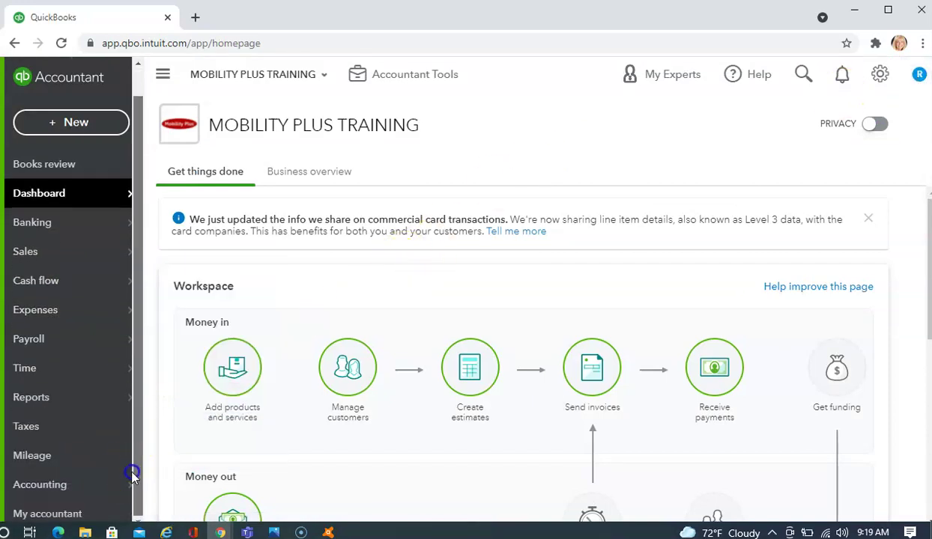
pyautogui.moveTo(87, 491)
pyautogui.click(188, 496)
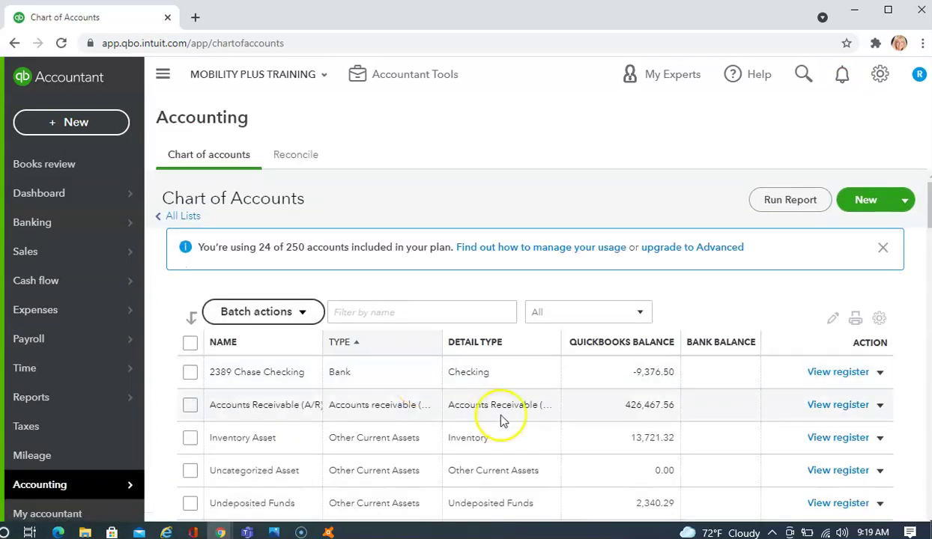
pyautogui.click(836, 372)
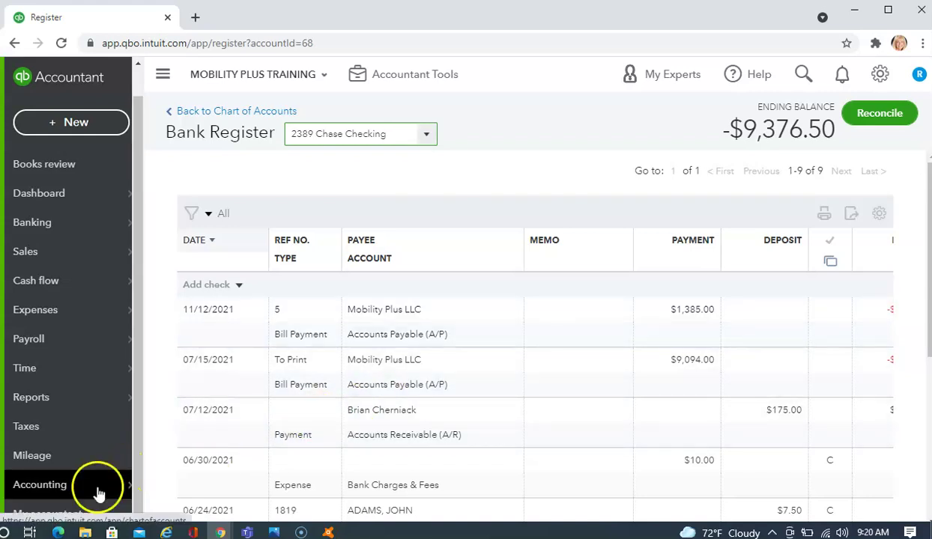
pyautogui.click(40, 510)
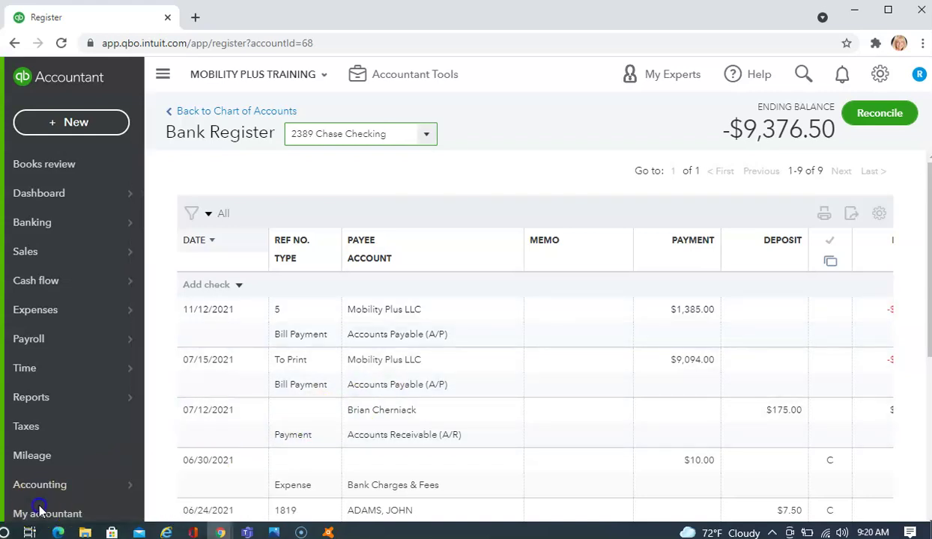